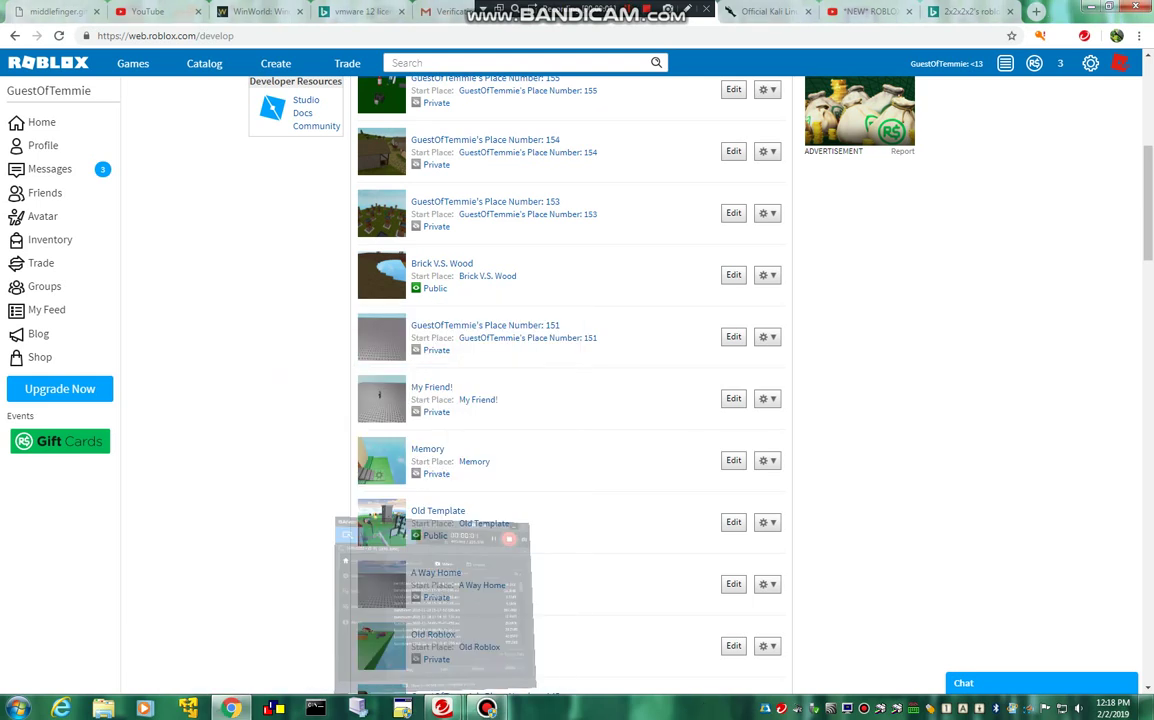
From the top of the Develop games list, launch Fighting Zombie Bacon Hair for editing in Studio.
scroll(575, 400, "up", 1)
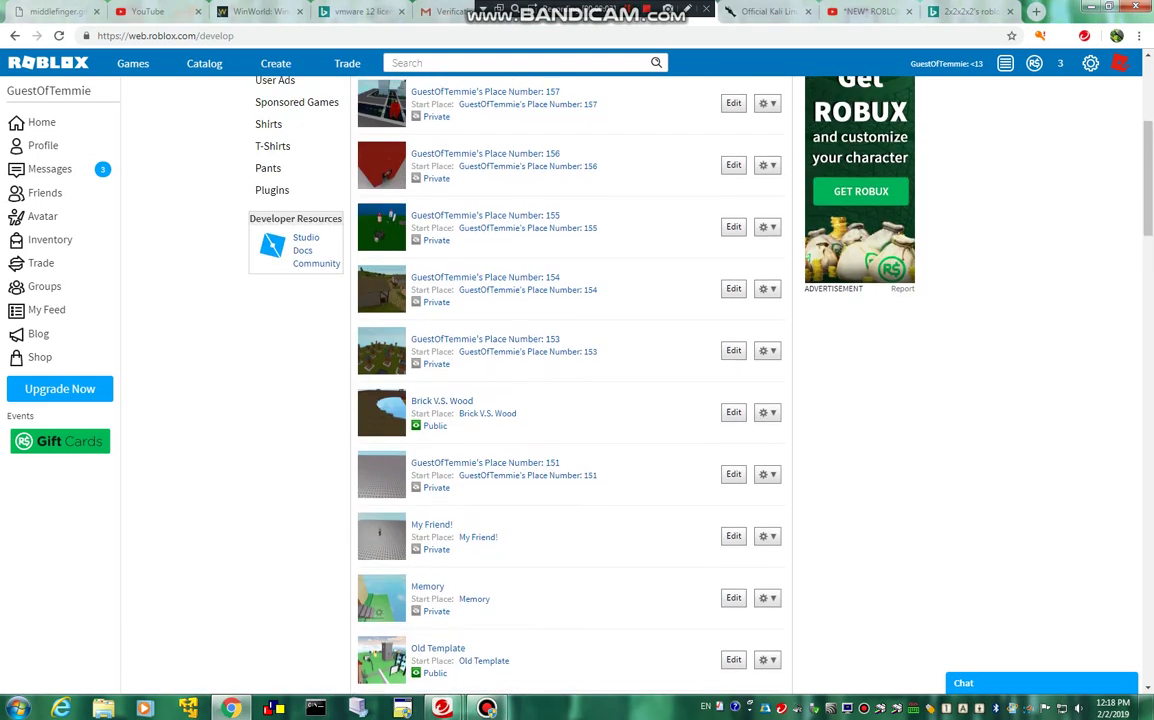
scroll(575, 400, "up", 2)
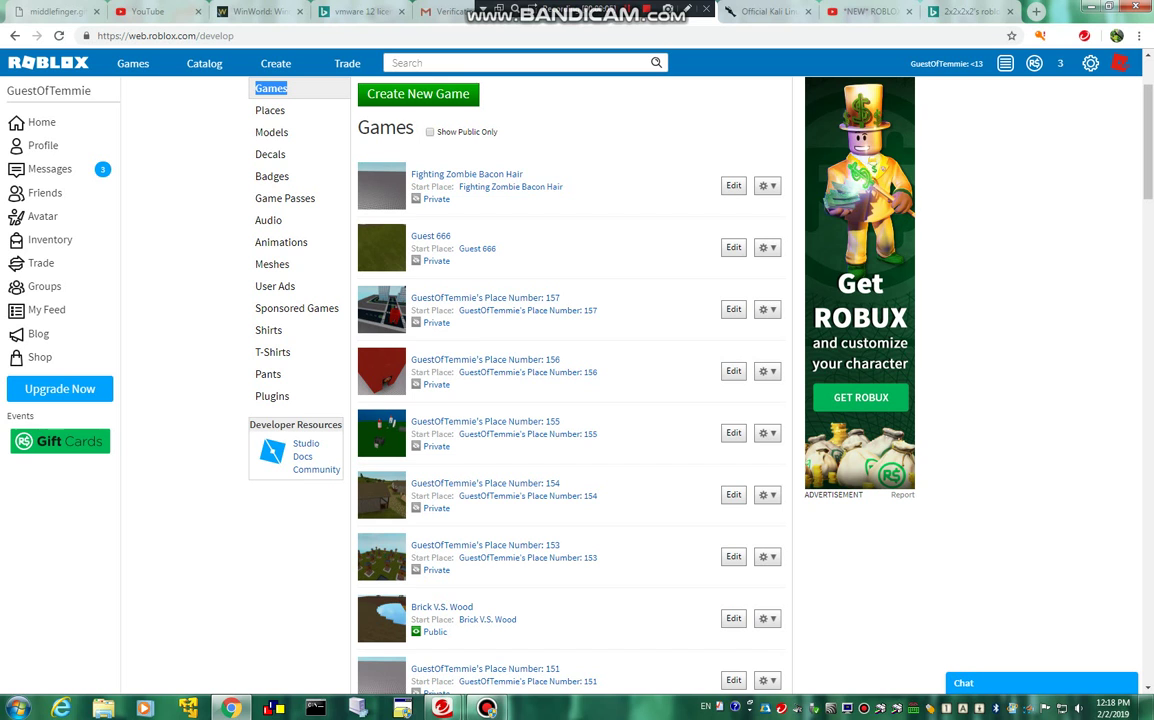
left_click(733, 185)
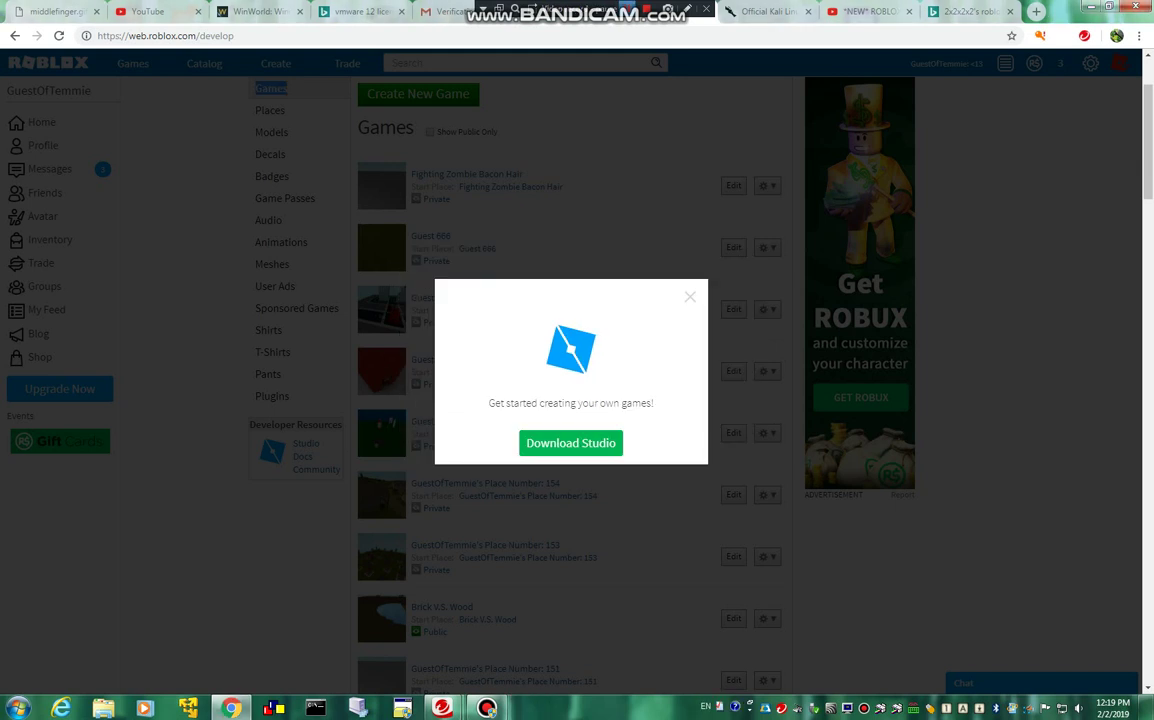
Dismiss the Download Studio modal and let Studio load the baseplate place.
key("Escape")
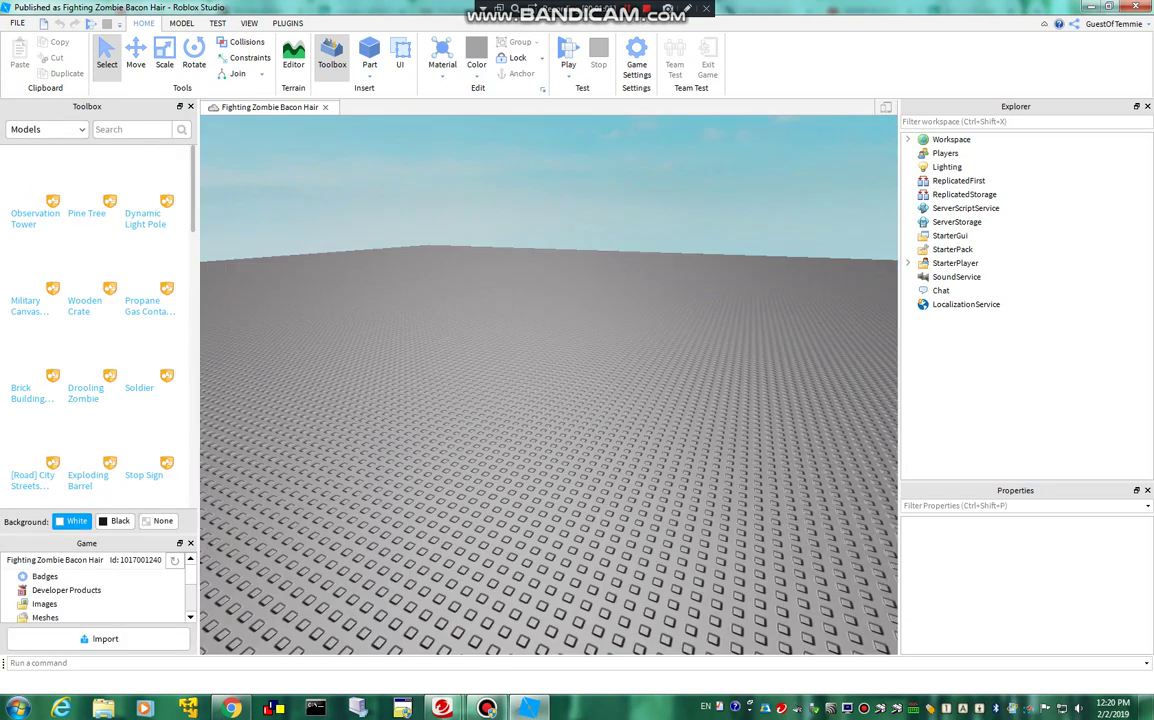
Search Toolbox Models for 'old roblox' and insert the Old Roblox house and tower.
left_click(130, 129)
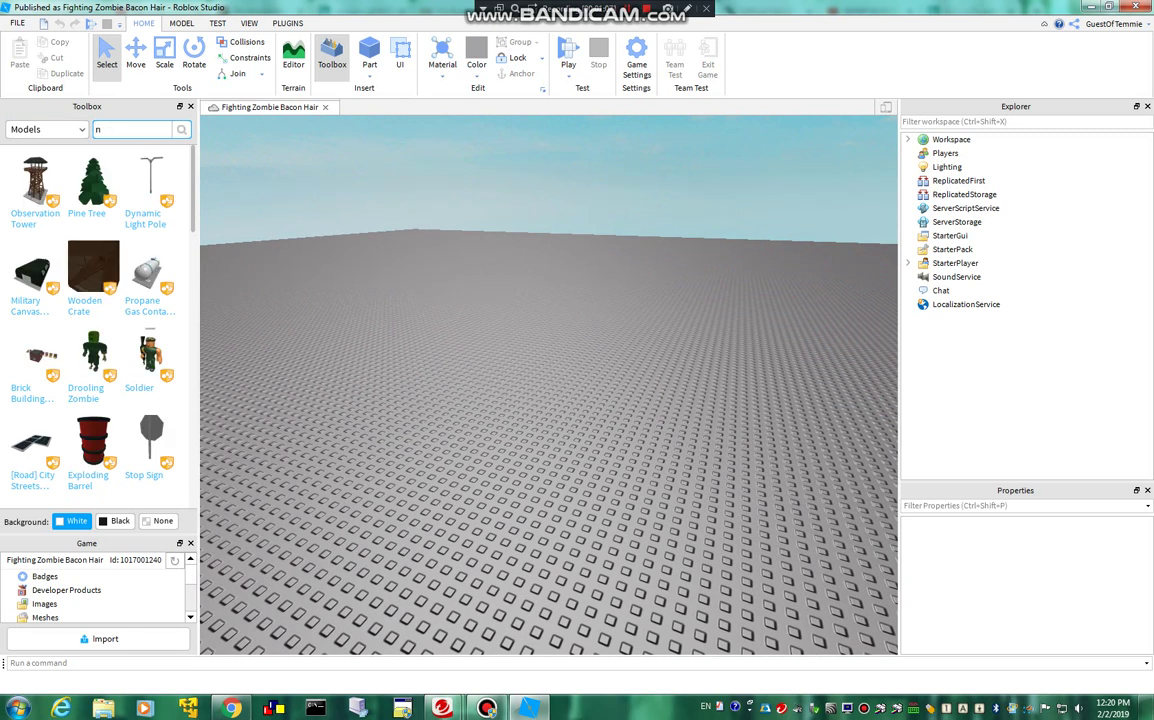
type("nyhgbbn")
key("BackSpace")
key("BackSpace")
key("BackSpace")
key("BackSpace")
key("BackSpace")
key("BackSpace")
type("jnnj")
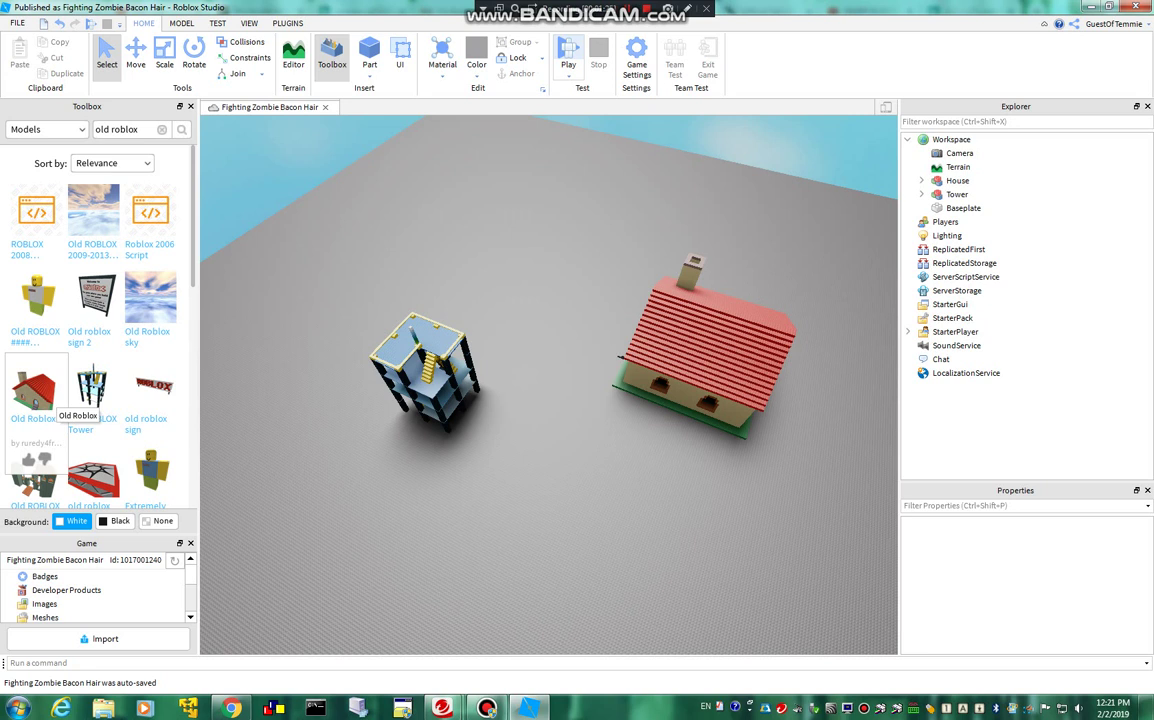
Run a Play test of the place with F5.
key("F5")
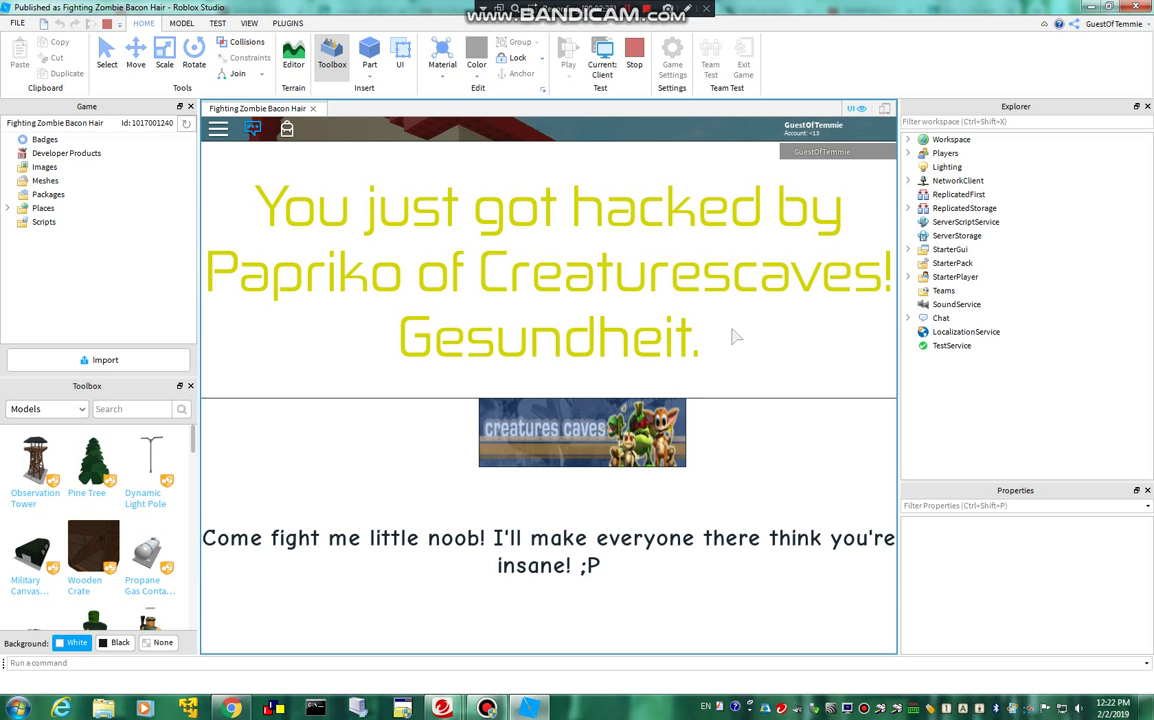
Show the UI and delete the four HACKED ScreenGuis under StarterGui.
left_click(852, 108)
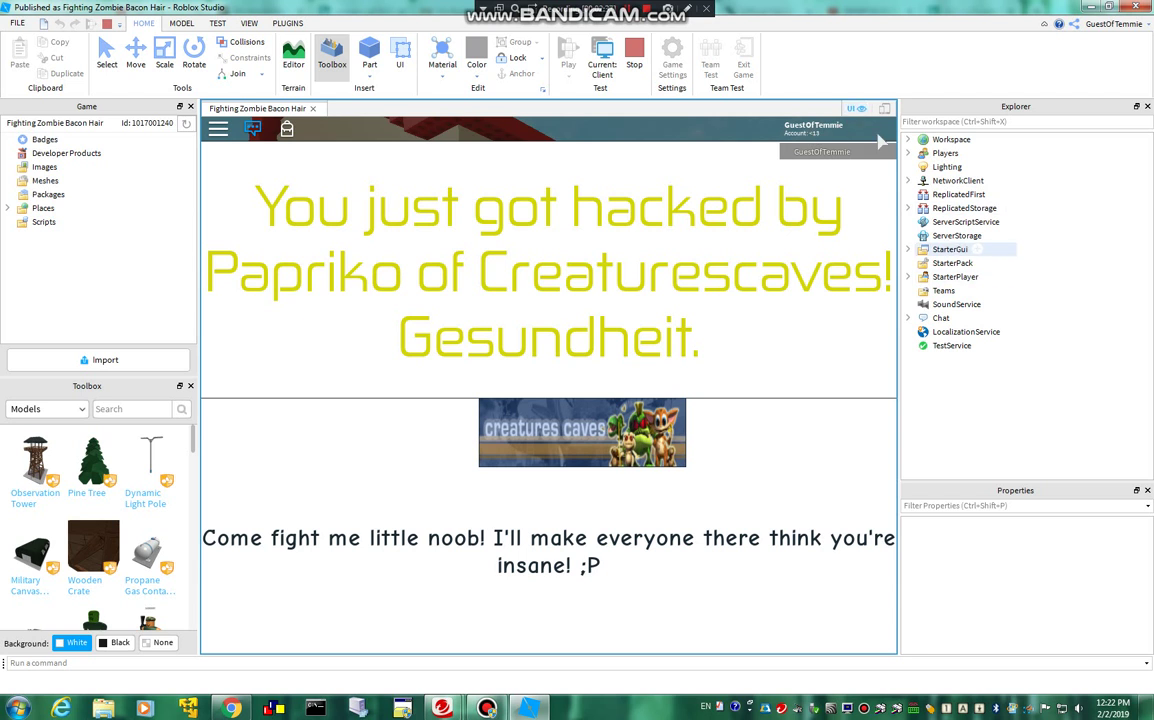
left_click(880, 141)
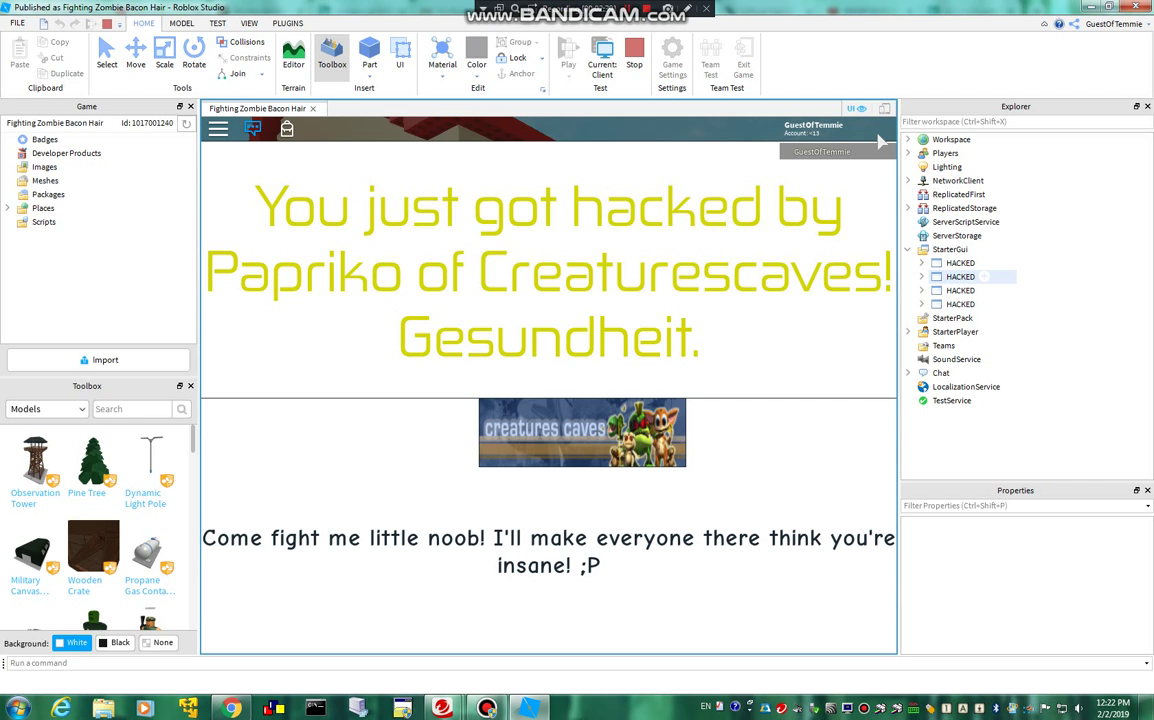
left_click(960, 303)
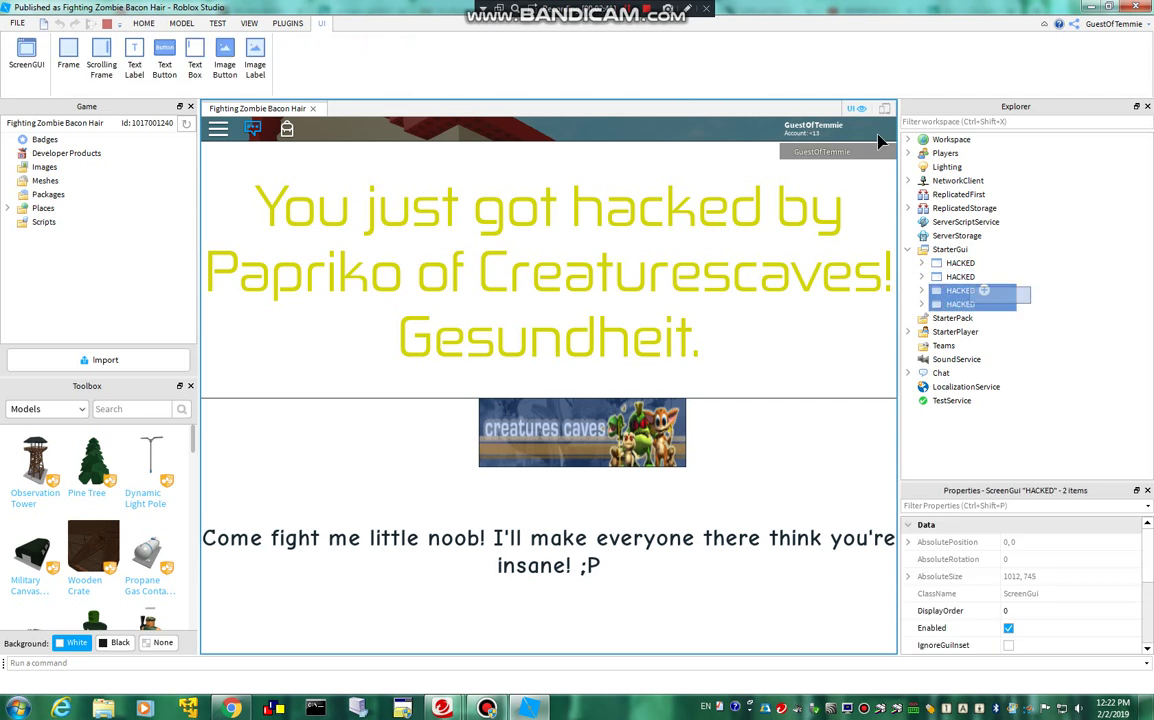
left_click(960, 262, "shift")
right_click(960, 262)
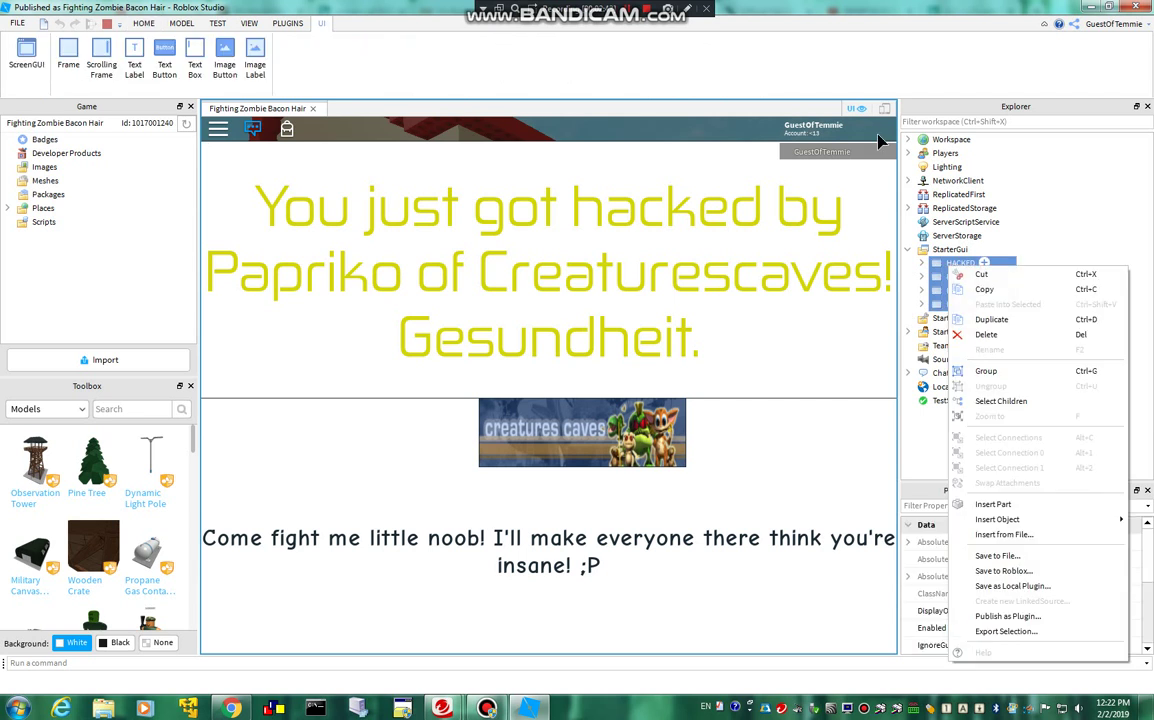
left_click(960, 330)
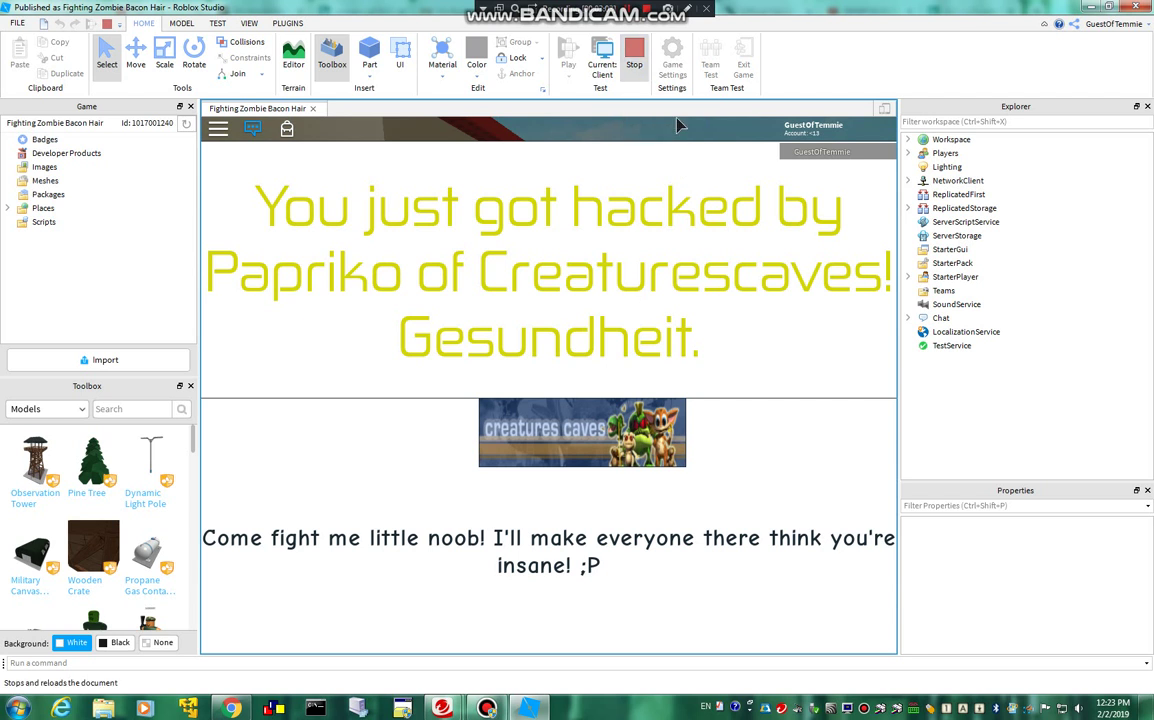
Stop the playtest, view the OwO PILLA VIRUS OwO script in House > Roof, then close it.
key("shift+F5")
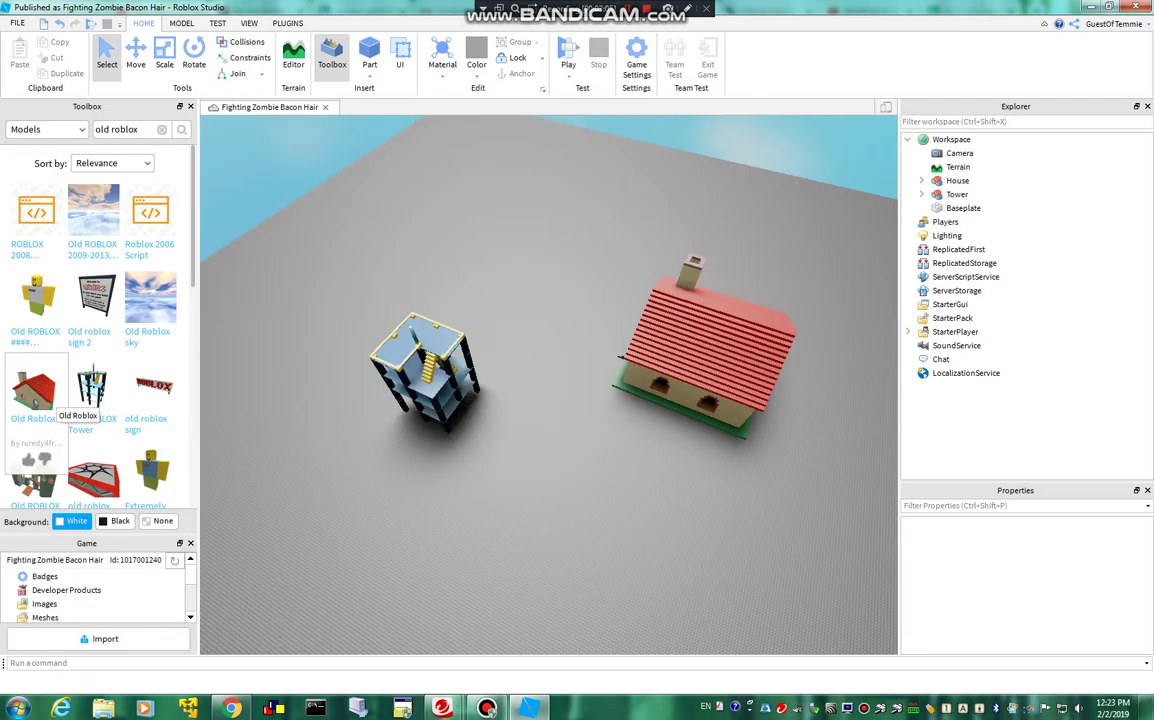
left_click(957, 180)
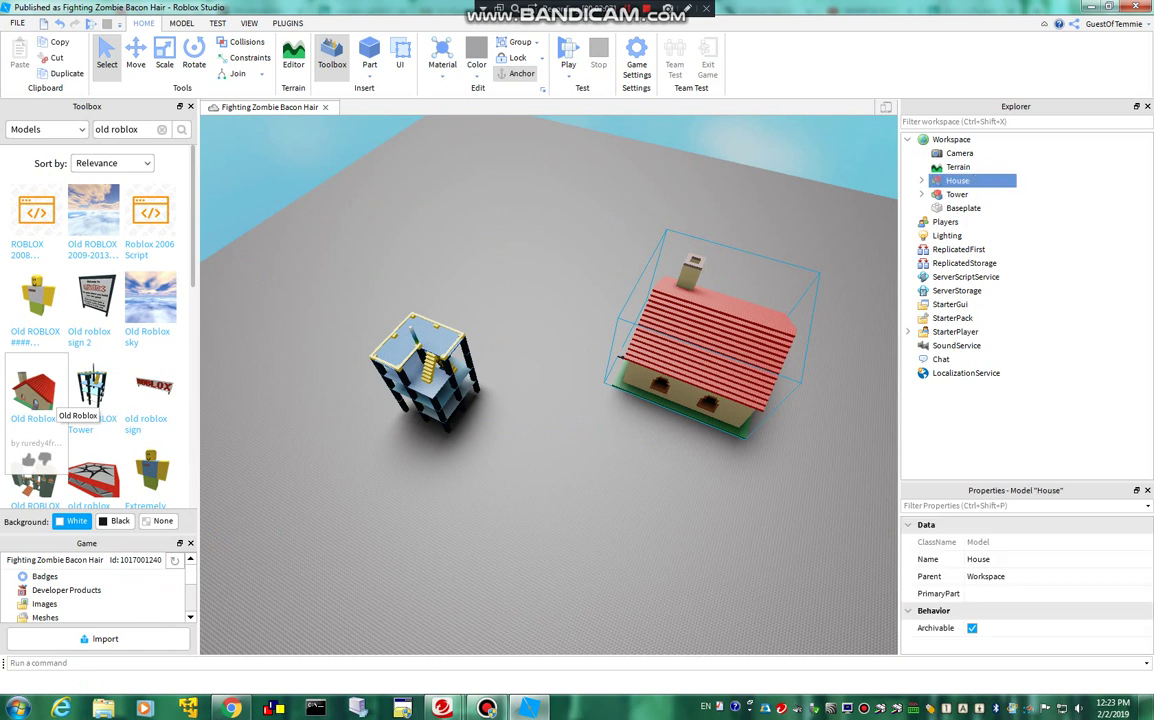
left_click(921, 180)
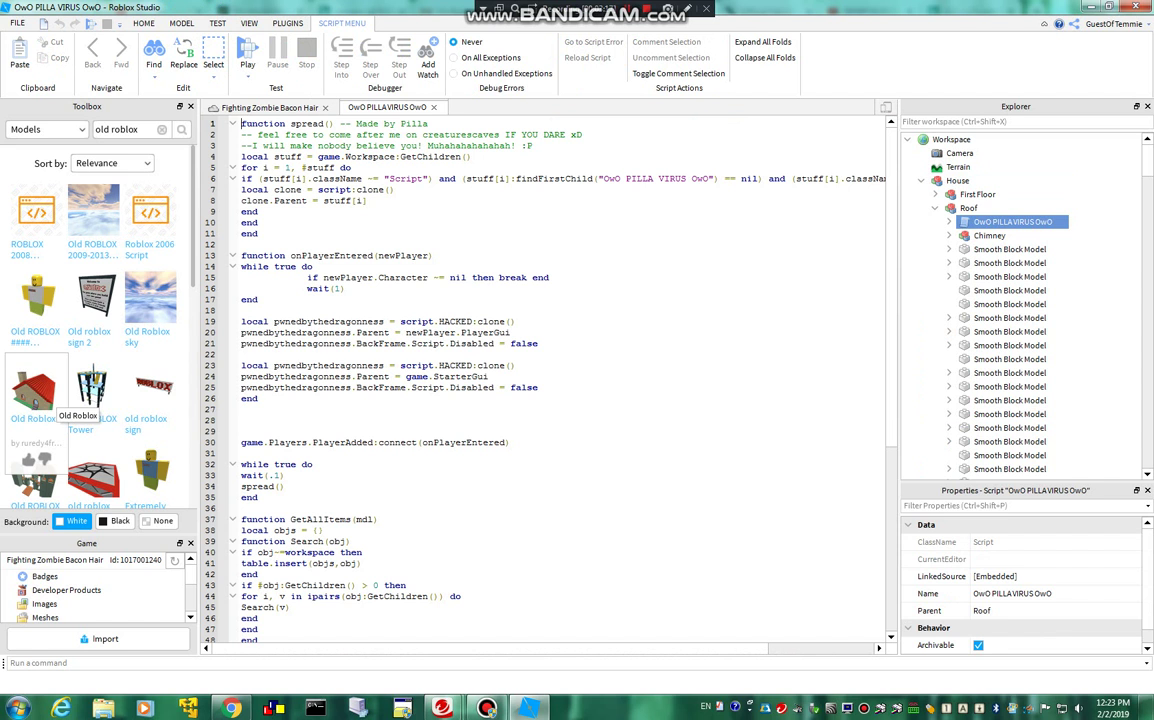
key("ctrl+w")
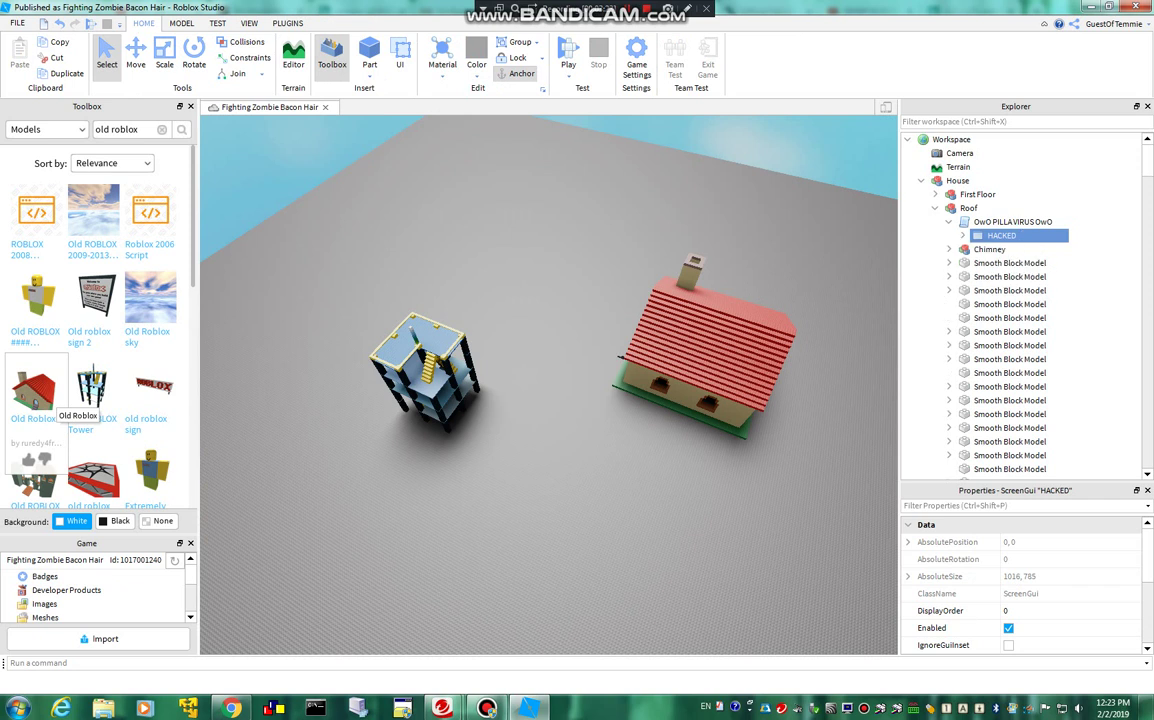
Delete the infected House model from the workspace.
left_click(700, 340)
right_click(739, 309)
left_click(790, 391)
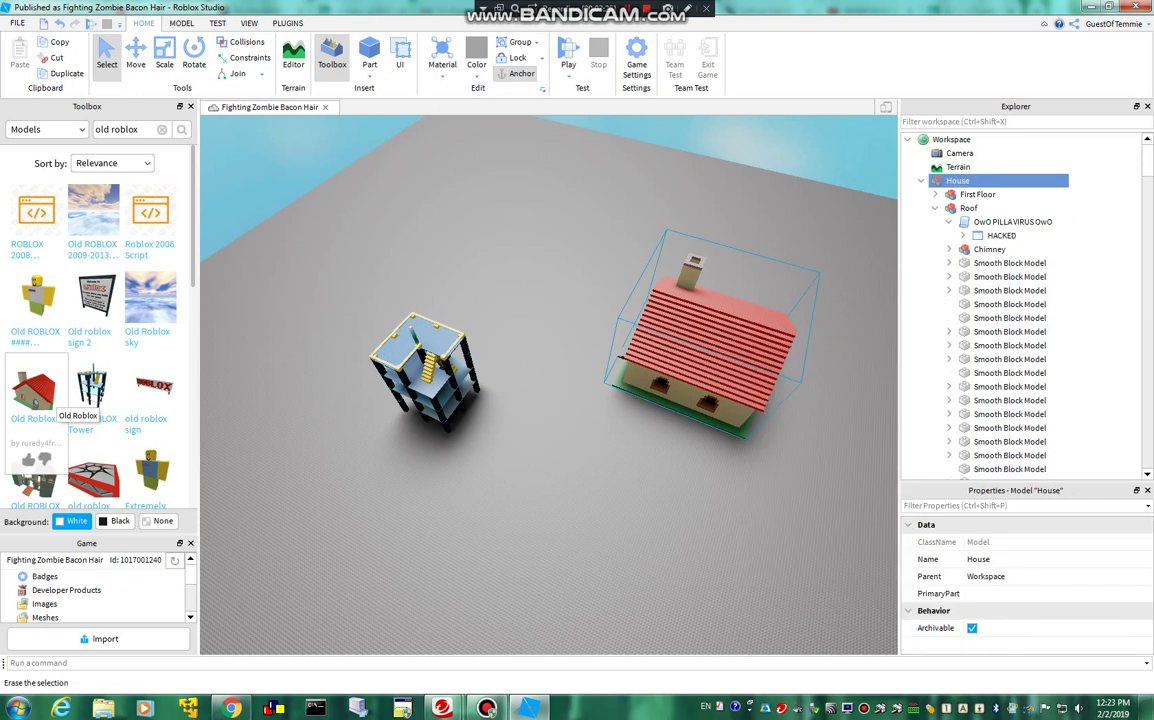
Delete the Tower model, leaving only the baseplate.
left_click(420, 370)
right_click(418, 394)
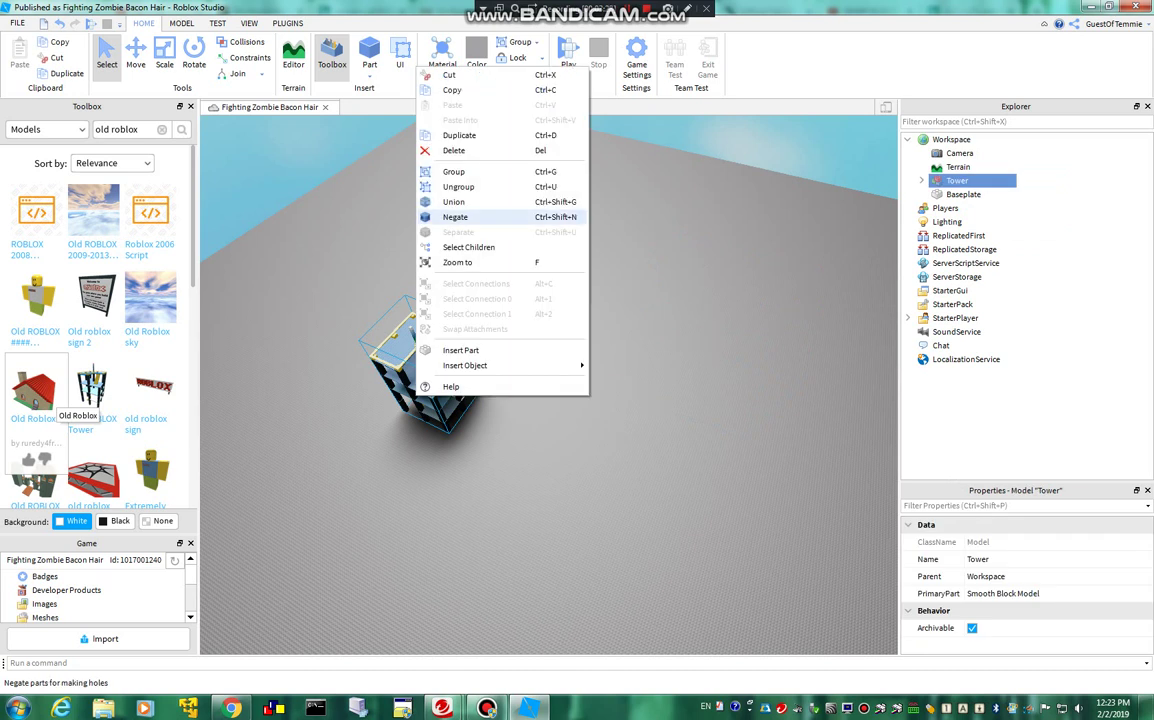
left_click(454, 150)
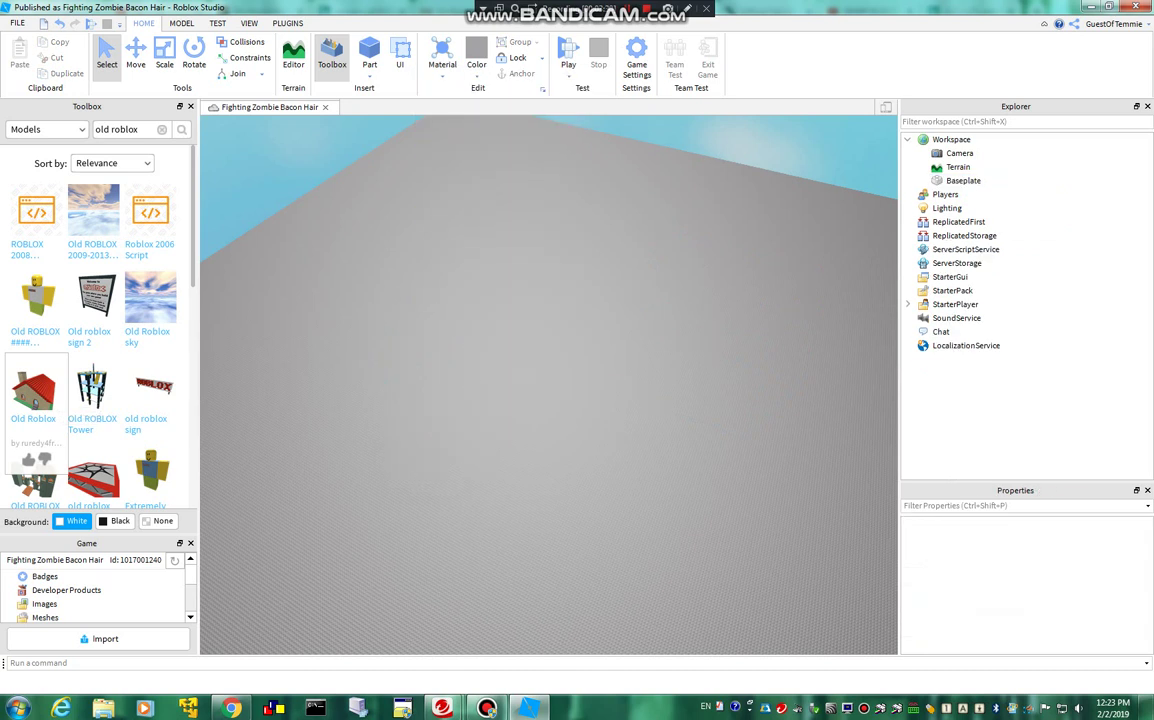
scroll(60, 405, "down", 2)
scroll(60, 405, "down", 2)
scroll(60, 405, "down", 2)
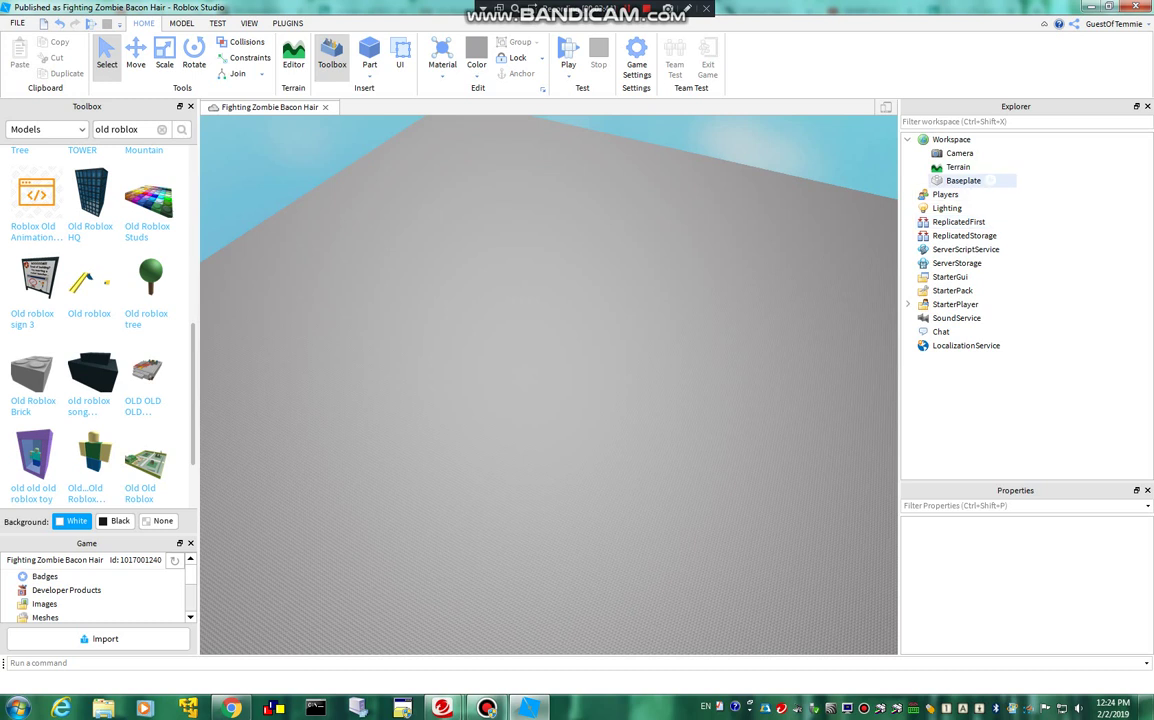
Add a Script under the Baseplate and paste the hack/destroy Workspace lines over its sample code.
left_click(965, 181)
right_click(945, 183)
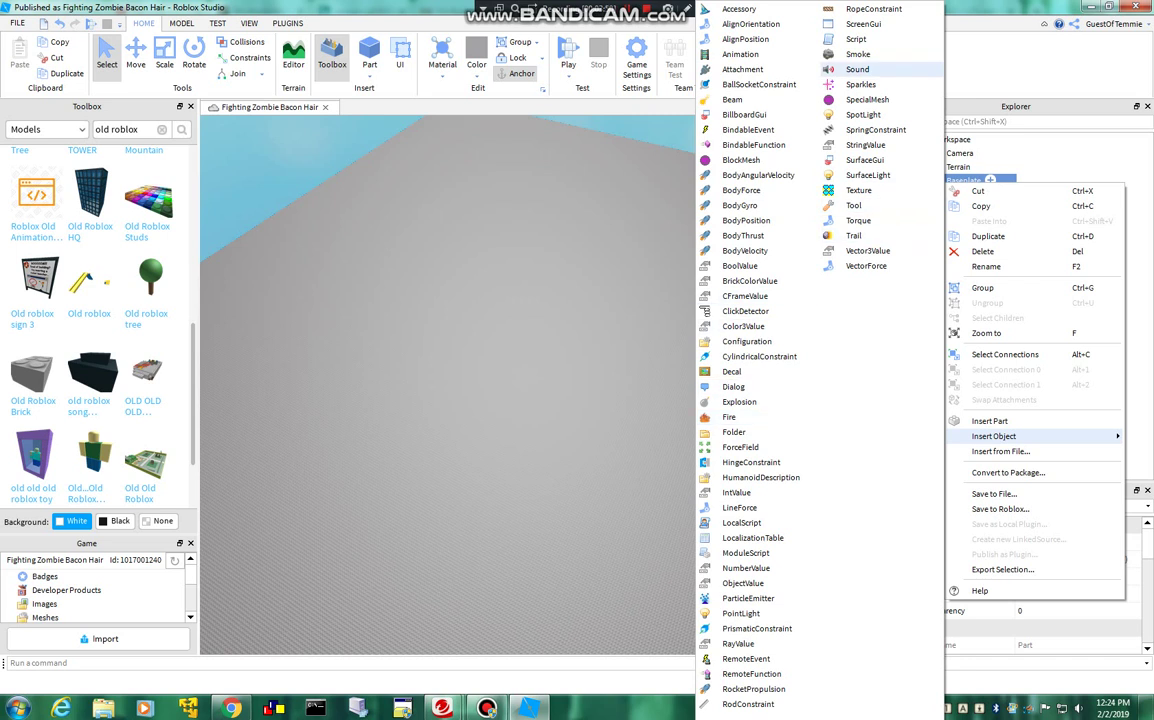
left_click(855, 39)
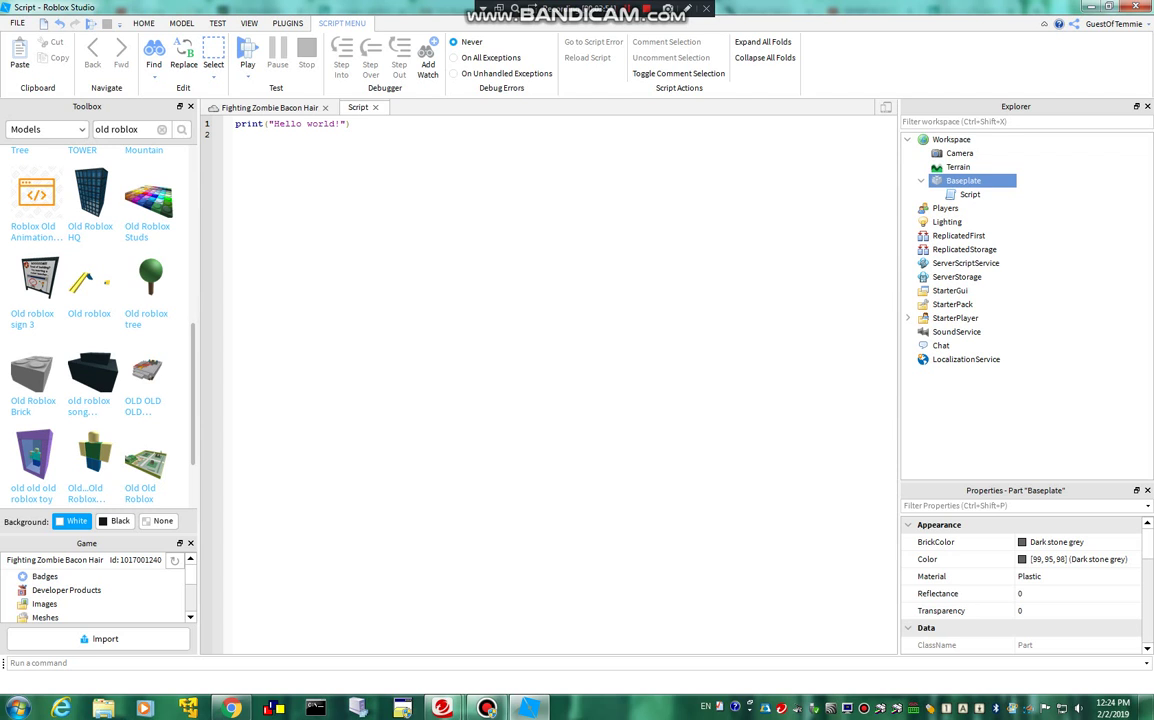
key("ctrl+a")
type("hack game.Workspace destroy (game.Workspace)")
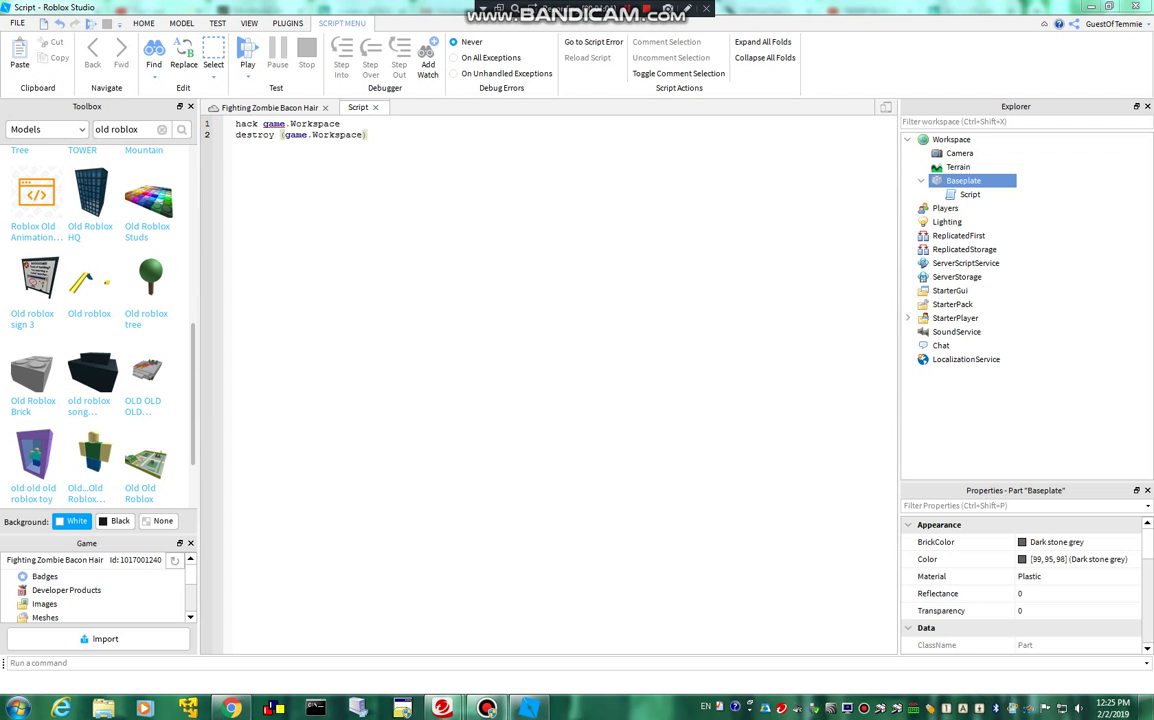
Close the script tab and delete the Script from under the Baseplate.
key("ctrl+w")
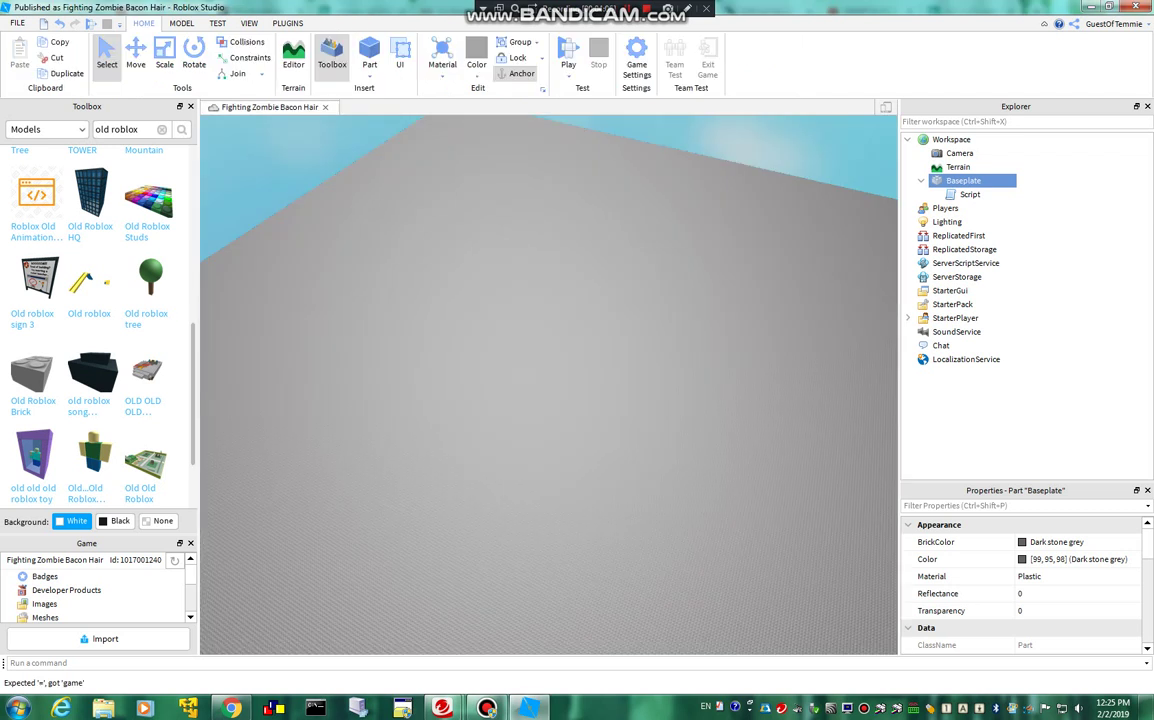
left_click(965, 195)
right_click(962, 196)
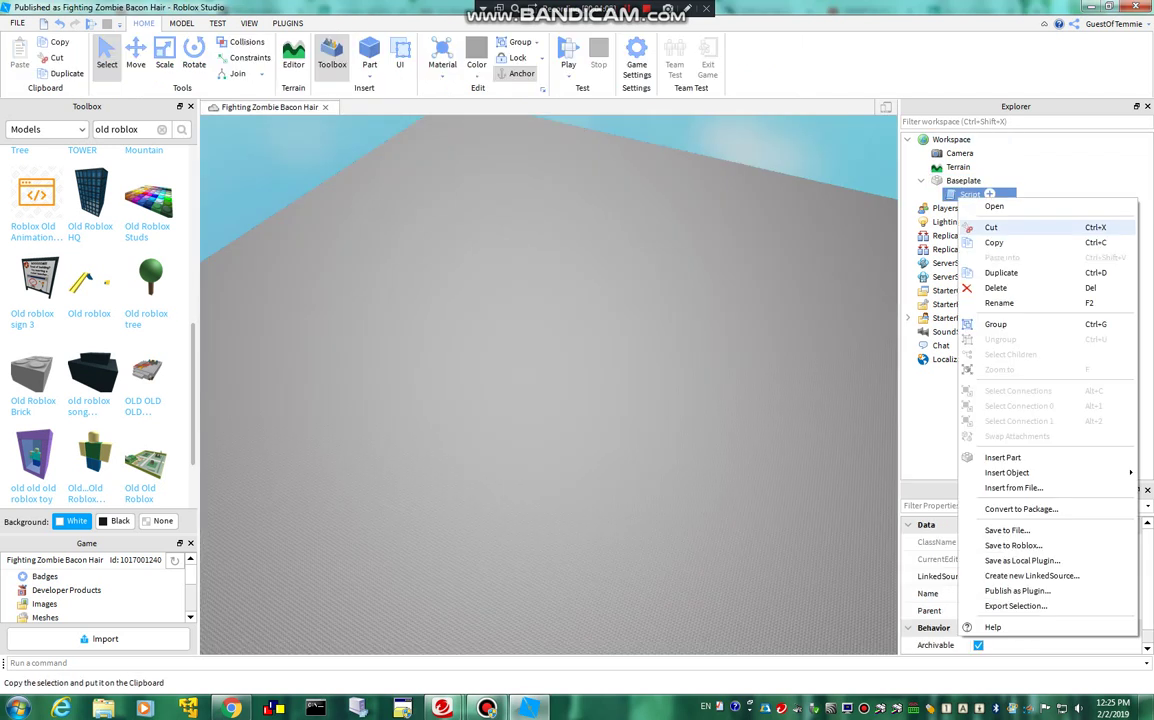
left_click(995, 288)
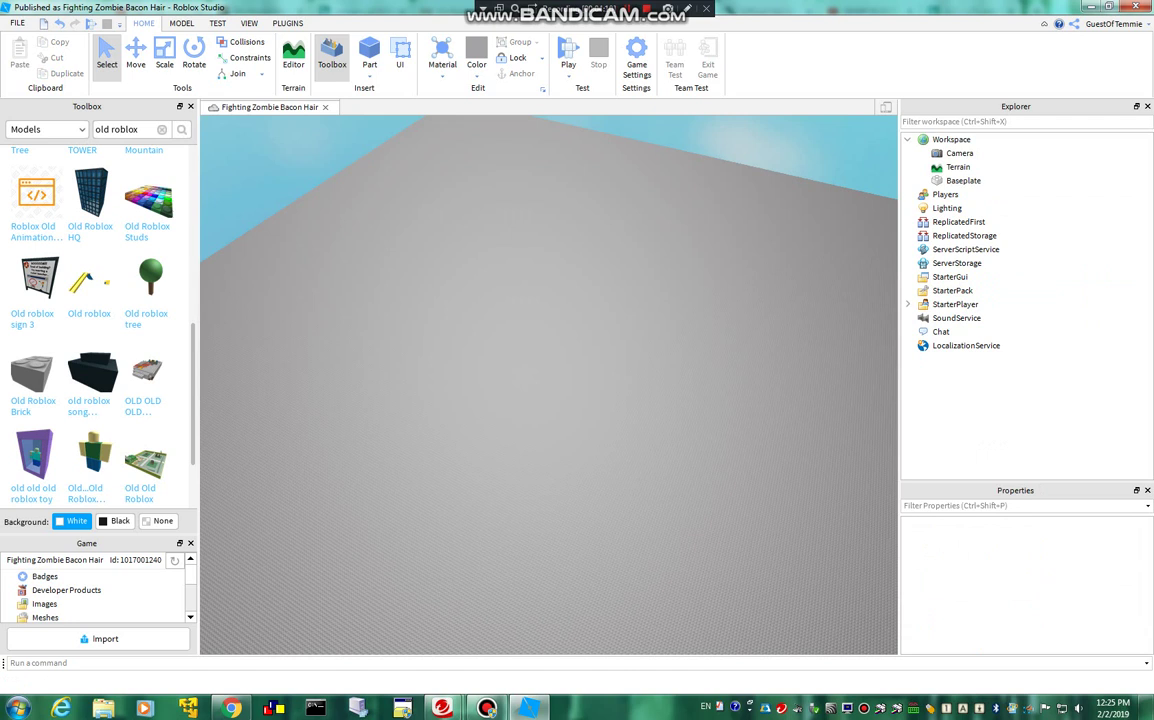
Scroll down through the 'old roblox' Toolbox results and back to the top.
scroll(100, 420, "down", 3)
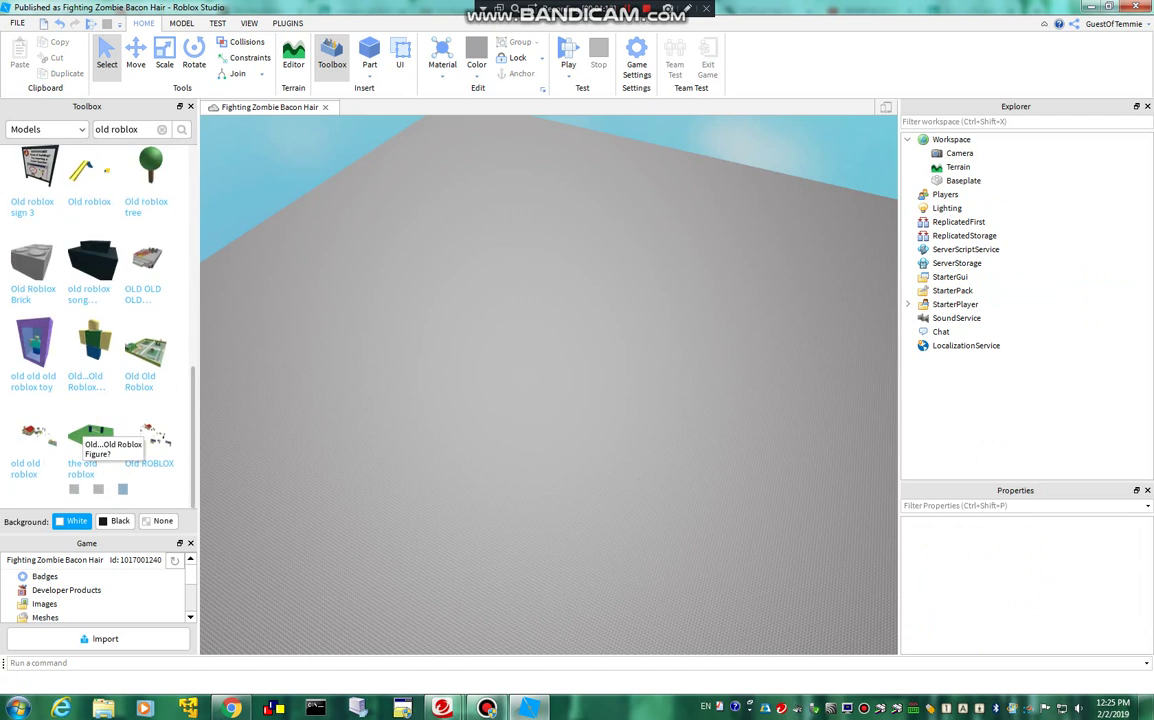
scroll(95, 310, "down", 2)
scroll(95, 310, "down", 3)
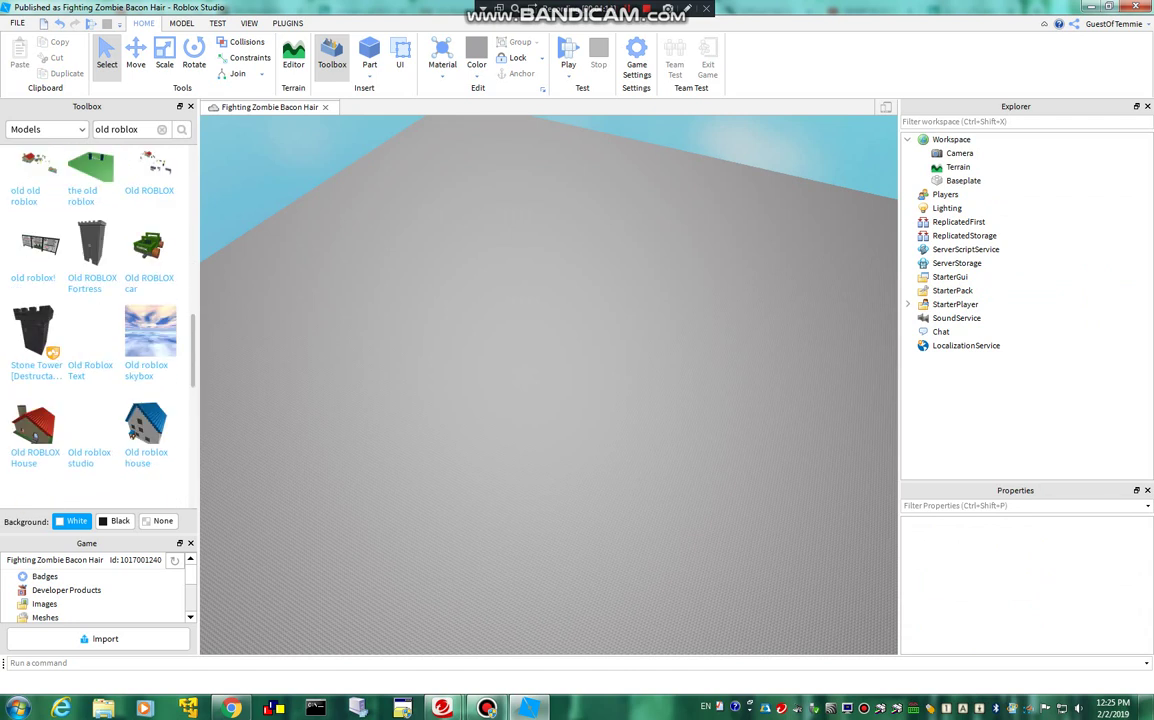
scroll(95, 310, "down", 2)
scroll(95, 310, "down", 3)
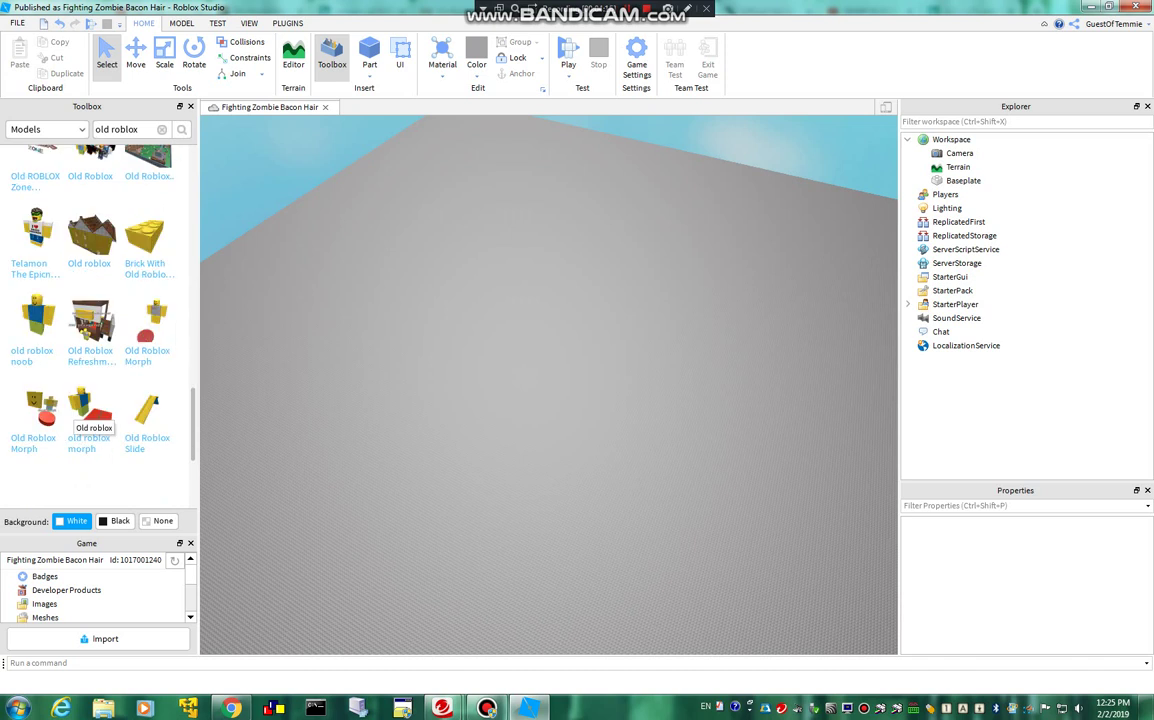
scroll(95, 310, "down", 3)
scroll(95, 310, "down", 2)
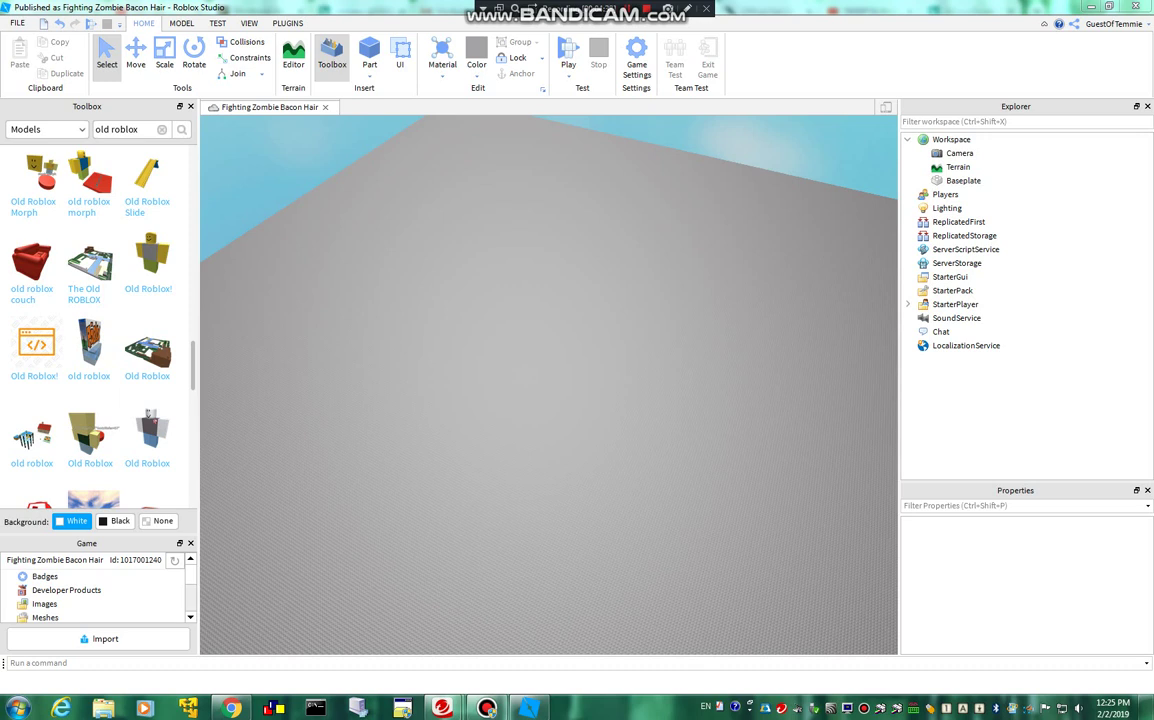
scroll(95, 330, "up", 5)
scroll(95, 330, "up", 5)
scroll(95, 330, "up", 5)
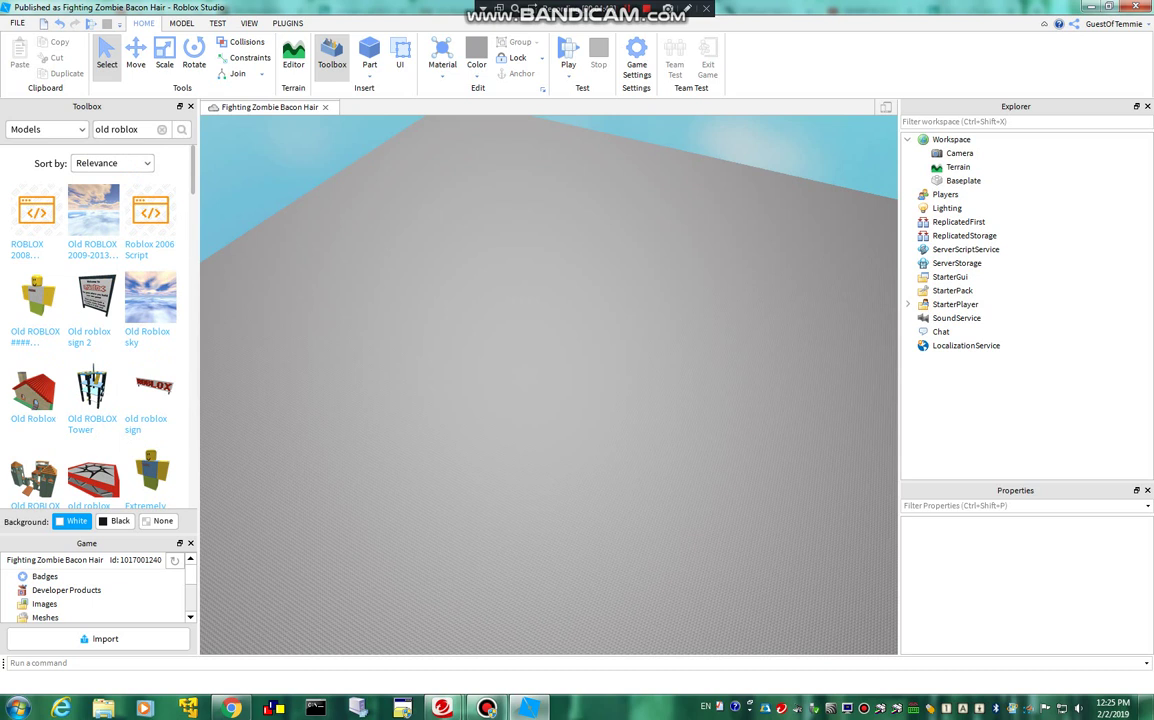
Insert the Old Roblox house, run a Play test, and turn up the volume.
left_click(33, 388)
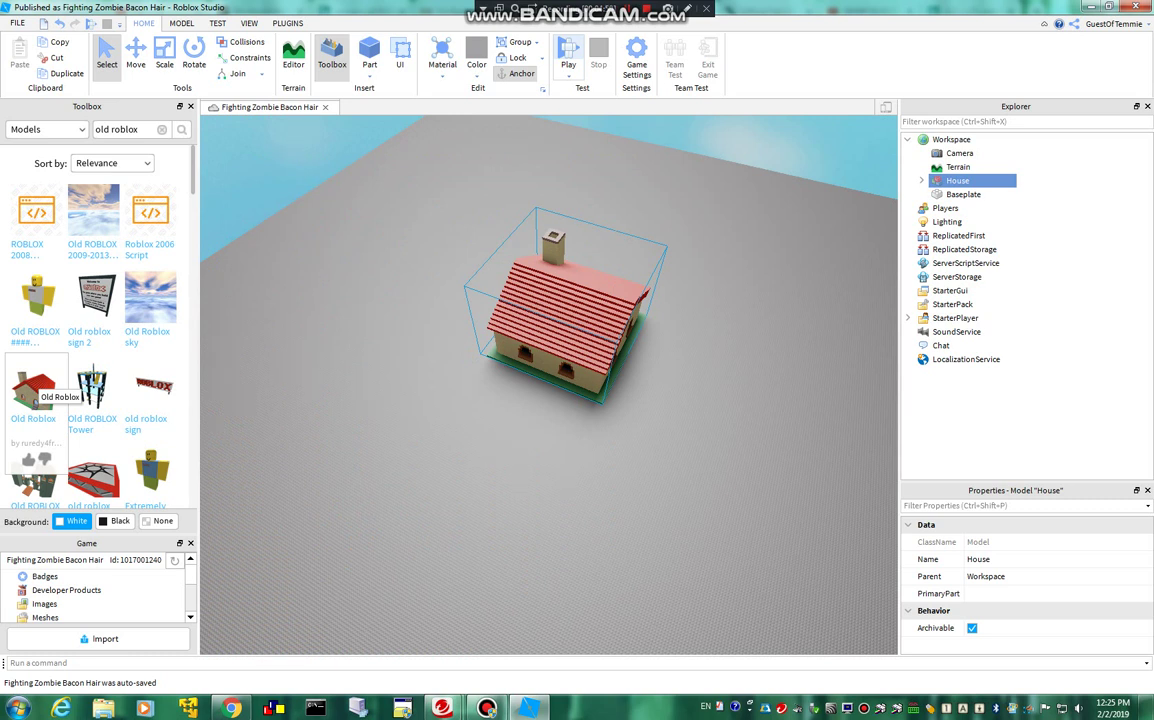
key("F5")
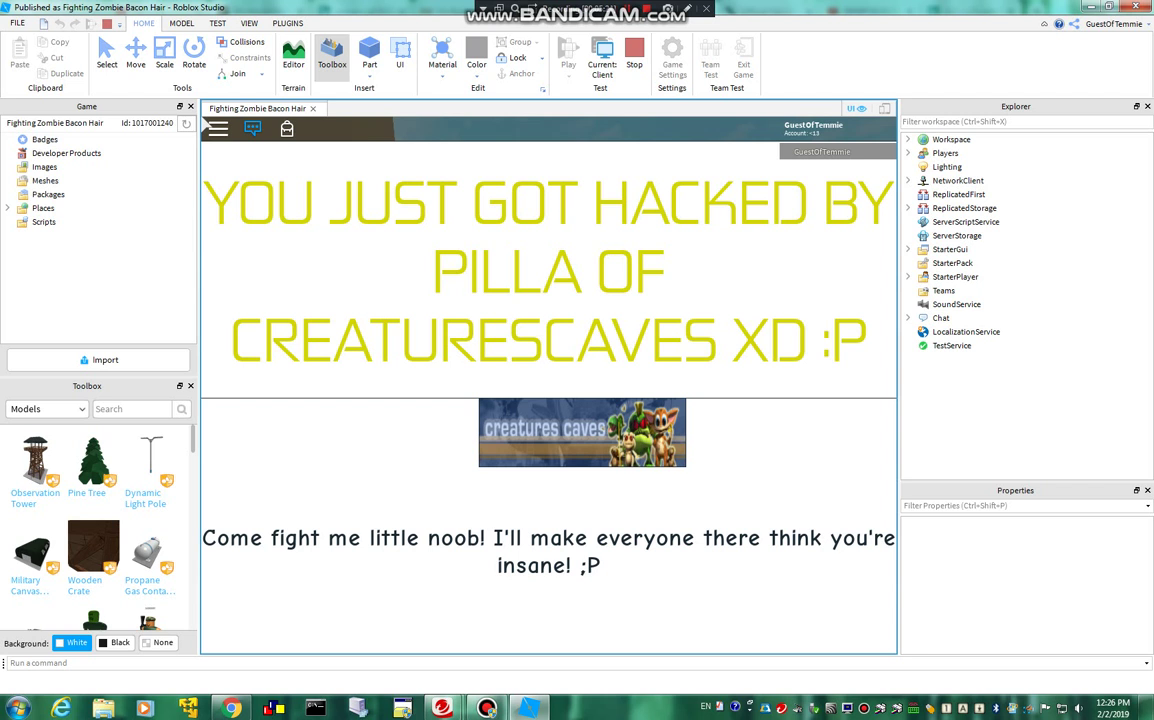
key("XF86AudioRaiseVolume")
key("XF86AudioRaiseVolume")
key("XF86AudioRaiseVolume")
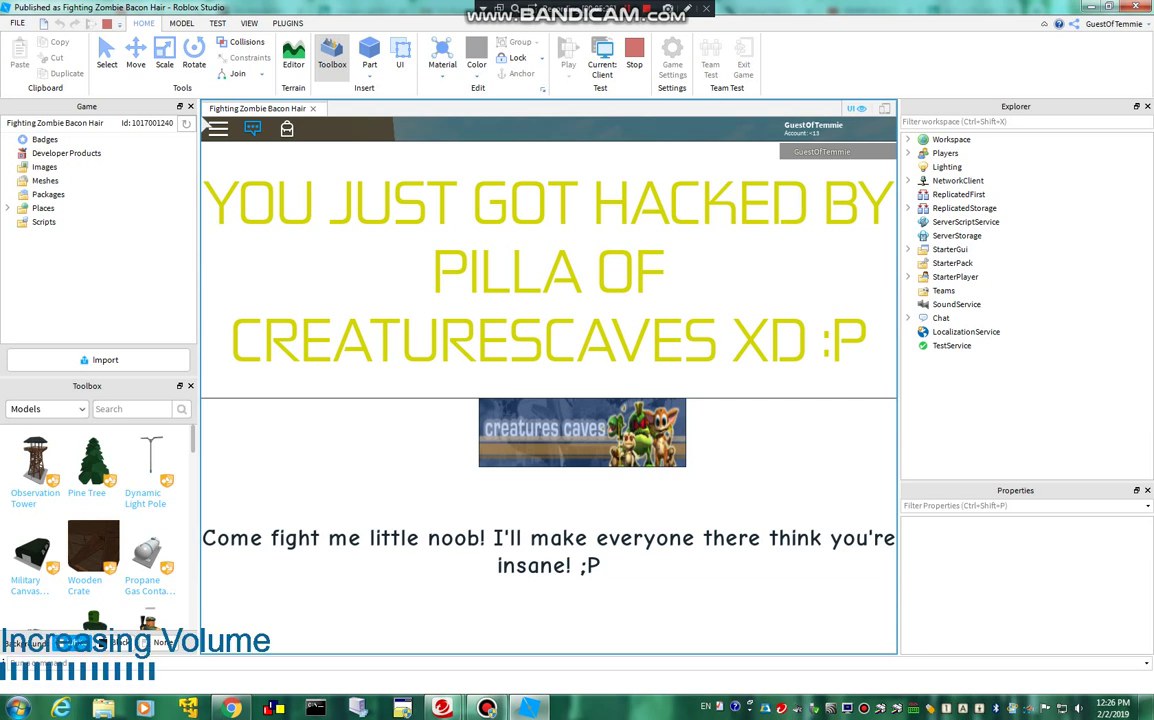